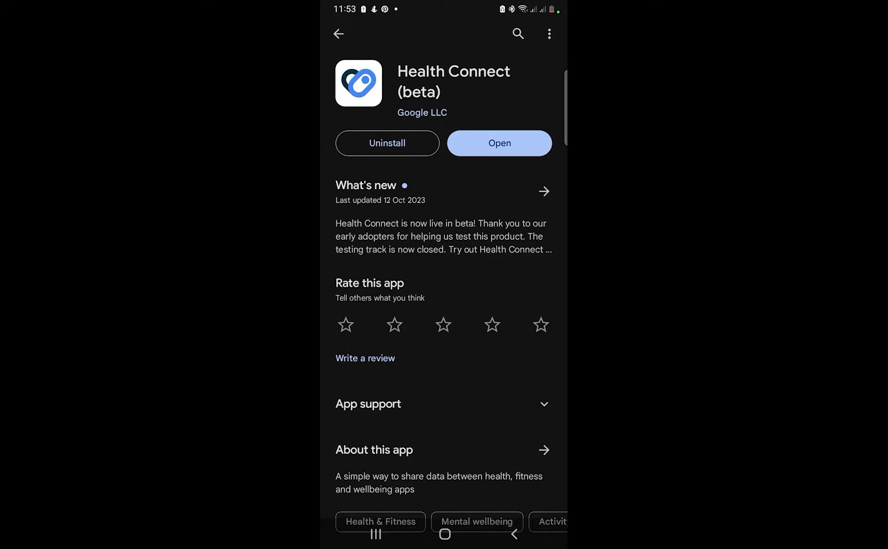
Launch Health Connect, view the app permissions list and select Fit to begin granting access.
{"action": "left_click", "coordinate": [499, 143]}
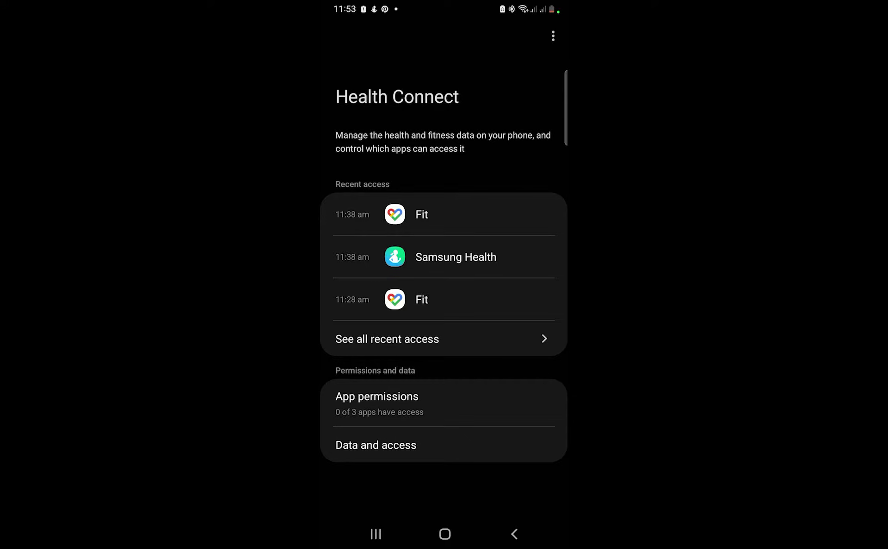
{"action": "left_click", "coordinate": [379, 402]}
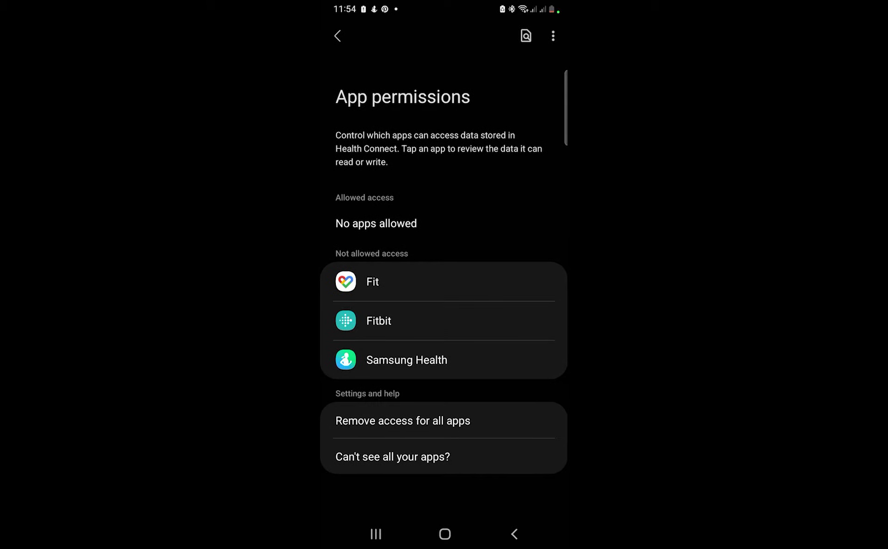
{"action": "left_click", "coordinate": [417, 282]}
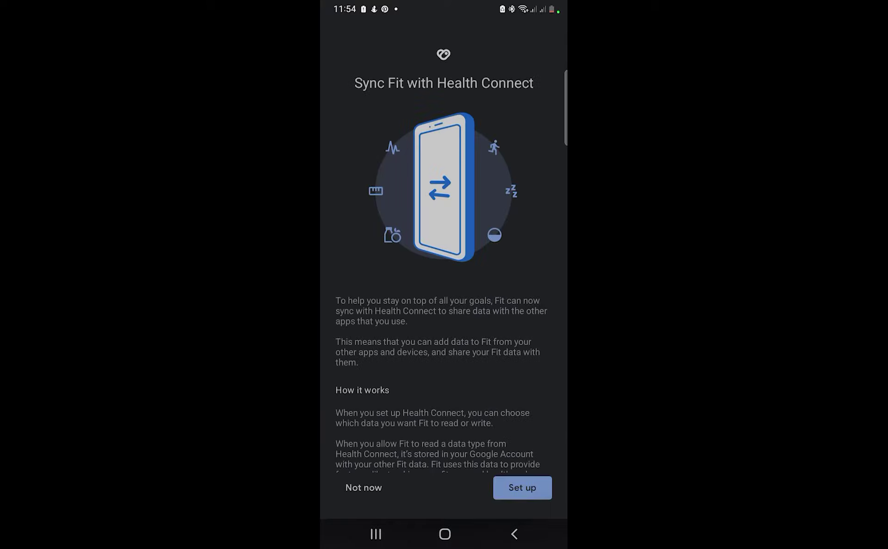
Set up Fit with Allow all access confirmed, then select Samsung Health from the list.
{"action": "left_click", "coordinate": [522, 487]}
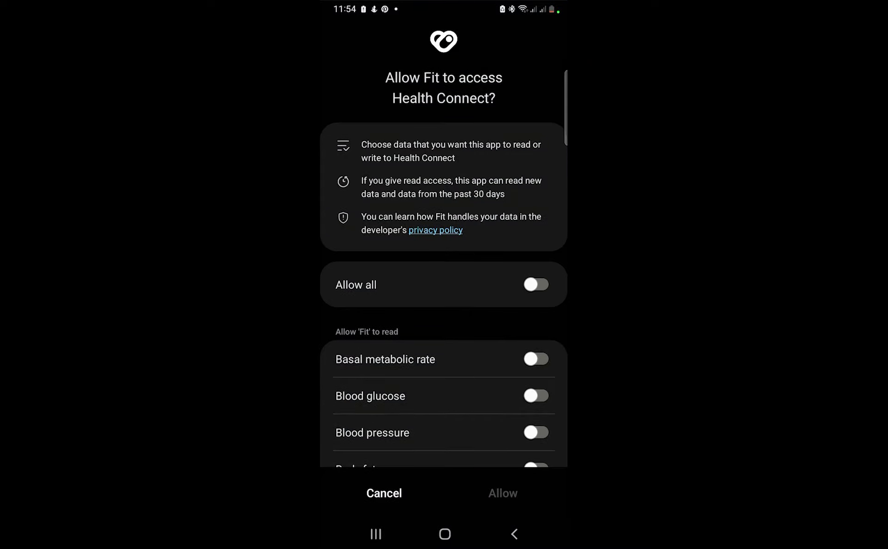
{"action": "left_click", "coordinate": [536, 284]}
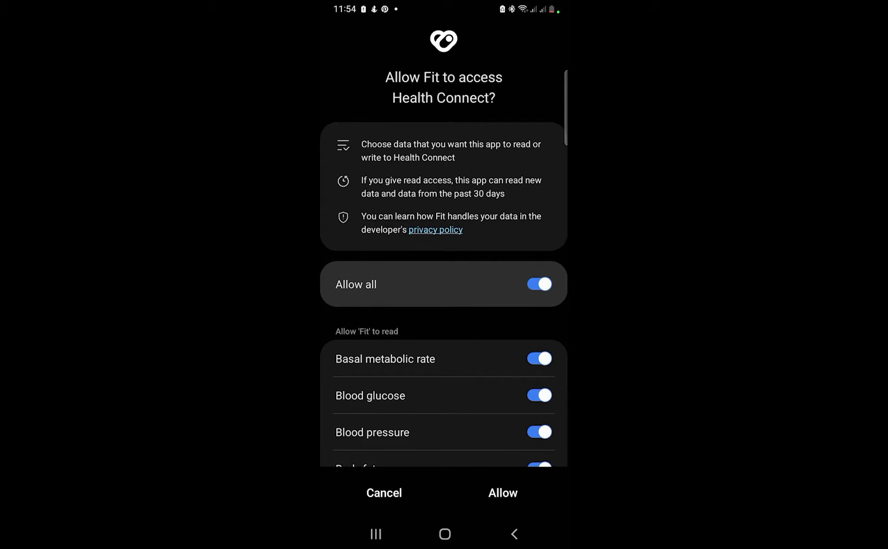
{"action": "left_click", "coordinate": [502, 493]}
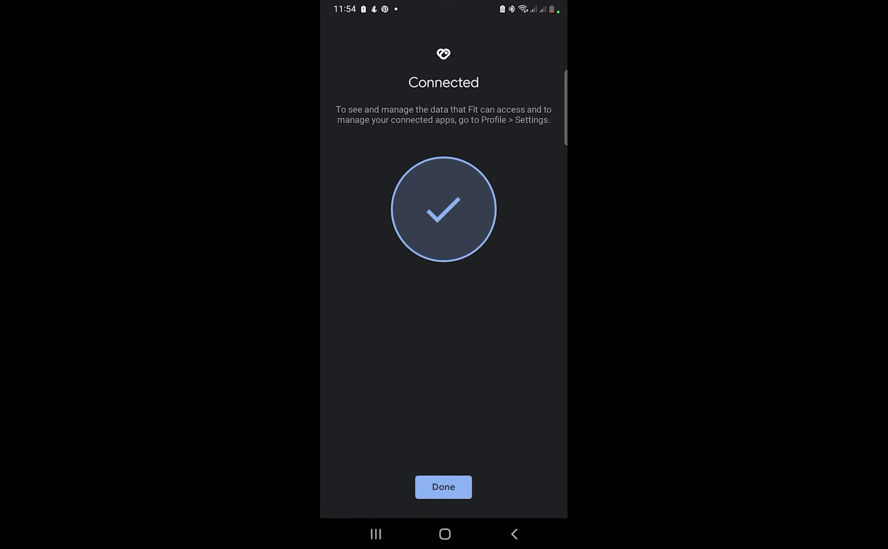
{"action": "left_click", "coordinate": [444, 487]}
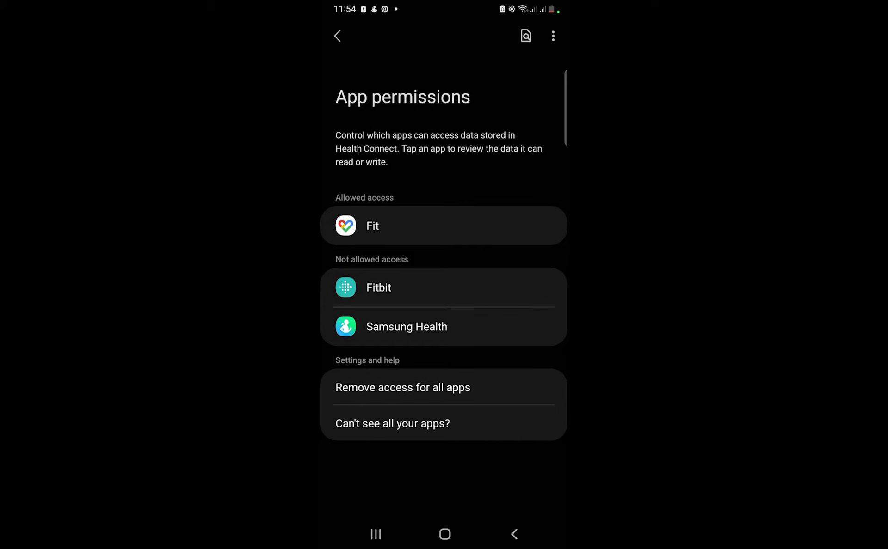
{"action": "left_click", "coordinate": [406, 326]}
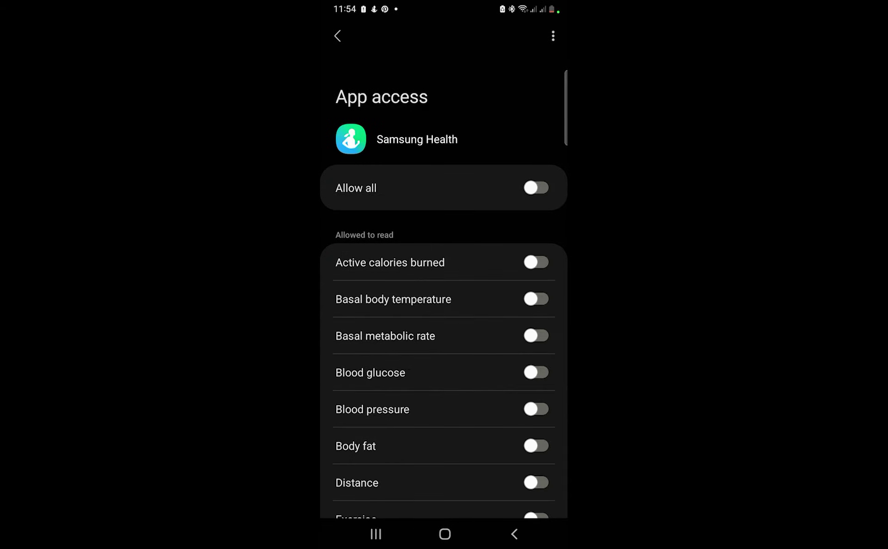
Switch on Allow all for Samsung Health and return to the app permissions list.
{"action": "left_click", "coordinate": [536, 187]}
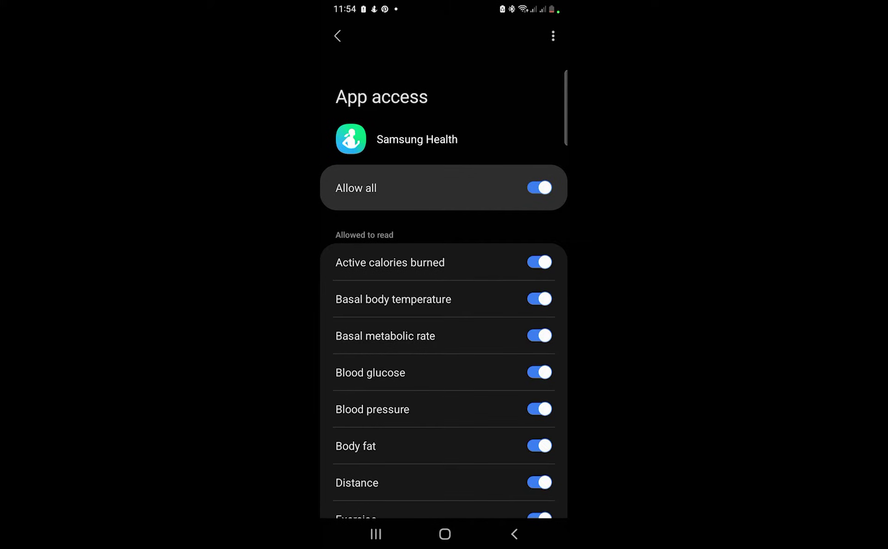
{"action": "left_click", "coordinate": [338, 36]}
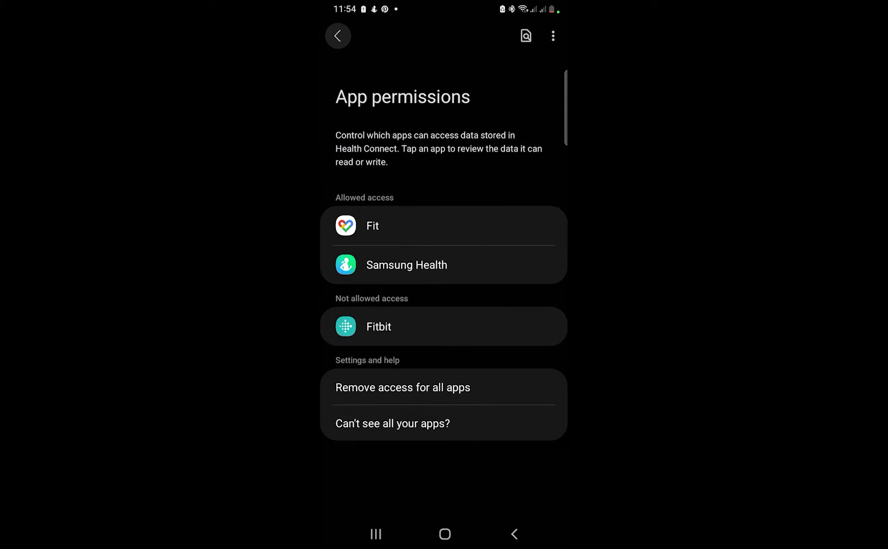